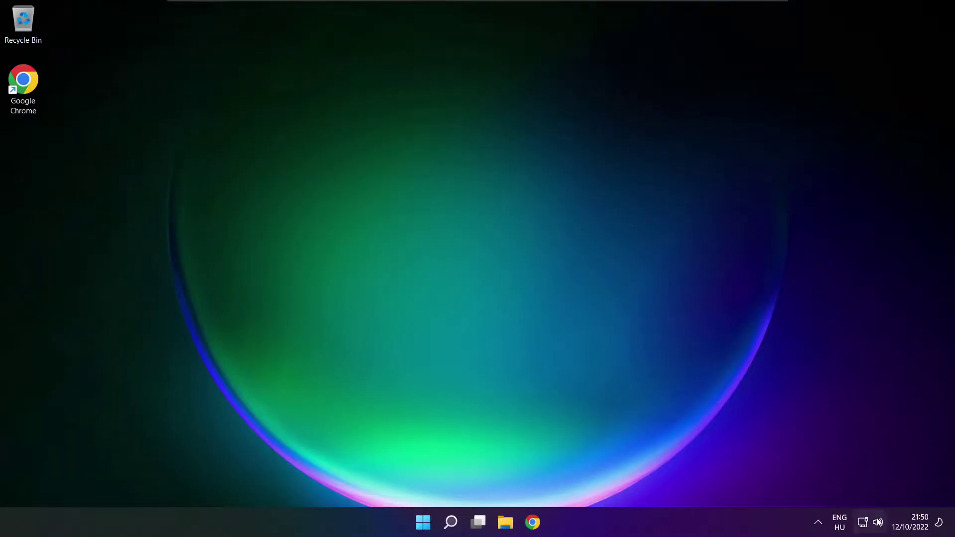
# Step: Switch the audio output from CABLE Input to Speakers in Quick Settings, then dismiss the flyout
pyautogui.click(878, 524)
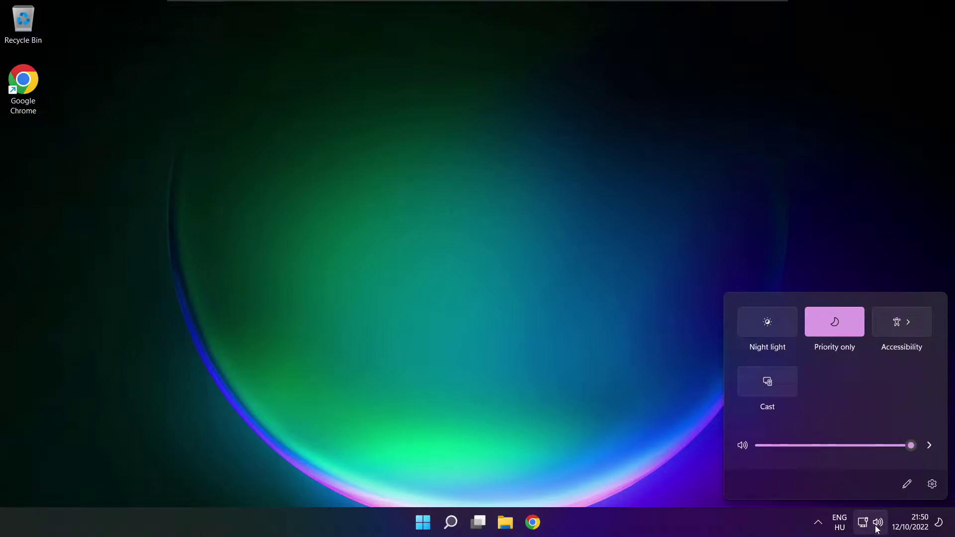
pyautogui.click(930, 447)
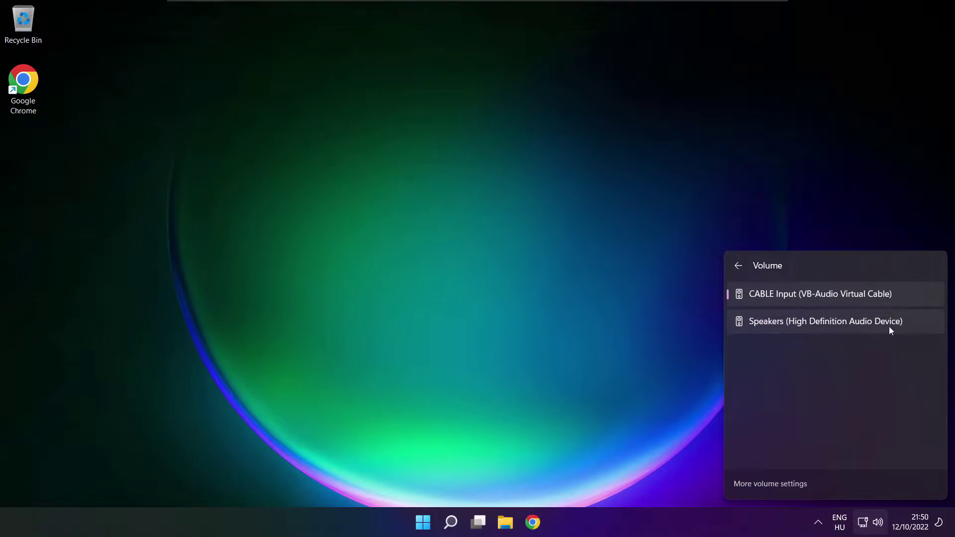
pyautogui.click(912, 330)
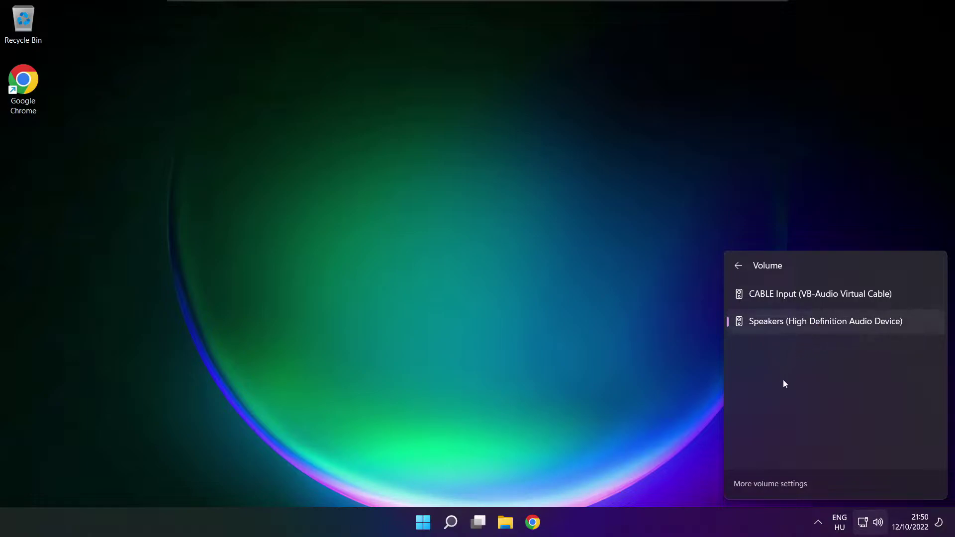
pyautogui.click(505, 290)
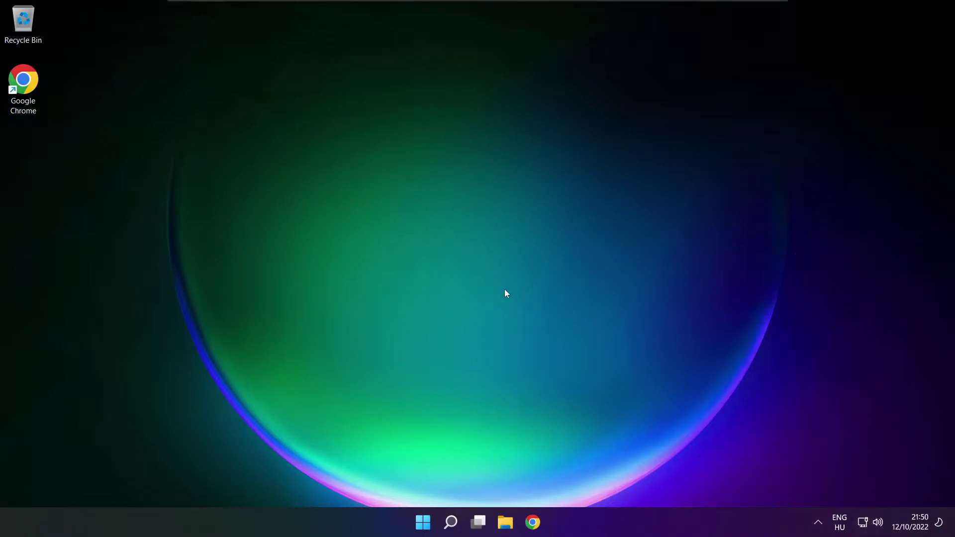
pyautogui.click(422, 522)
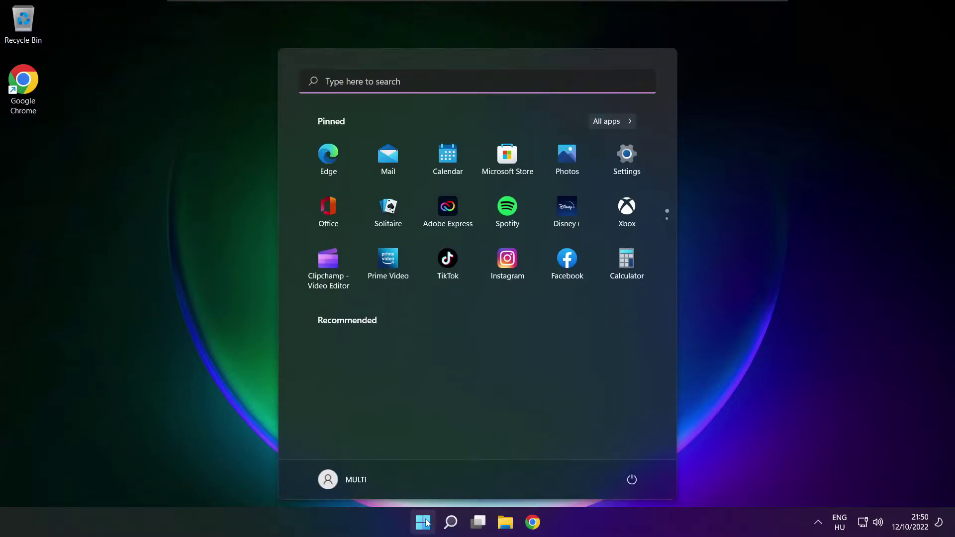
pyautogui.click(632, 479)
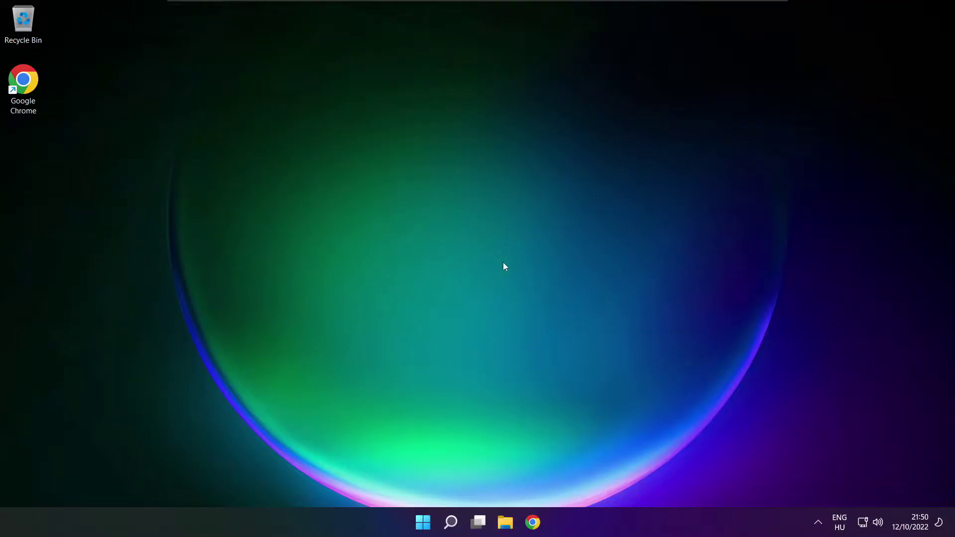
# Step: Open the full Sound settings page, select Speakers as output and leave its volume at 100
pyautogui.click(879, 523)
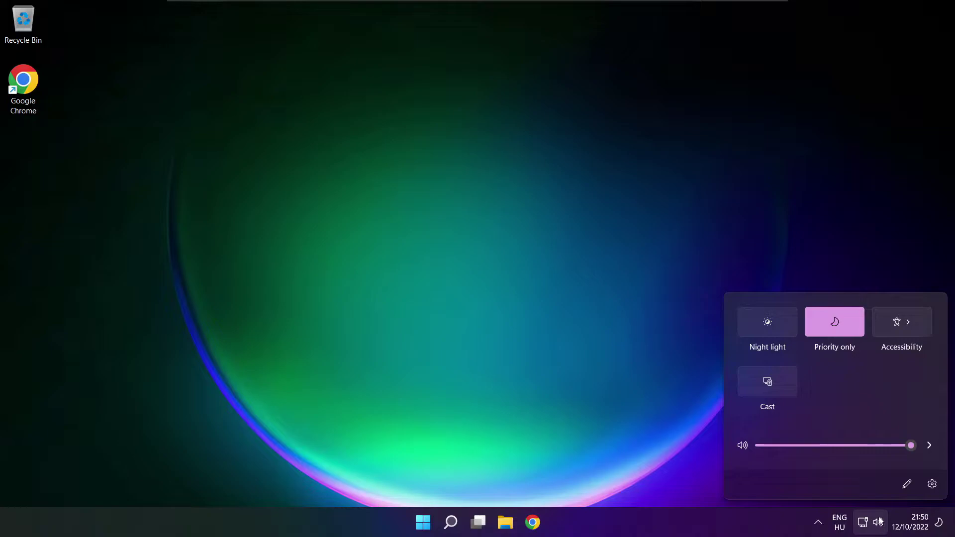
pyautogui.click(930, 447)
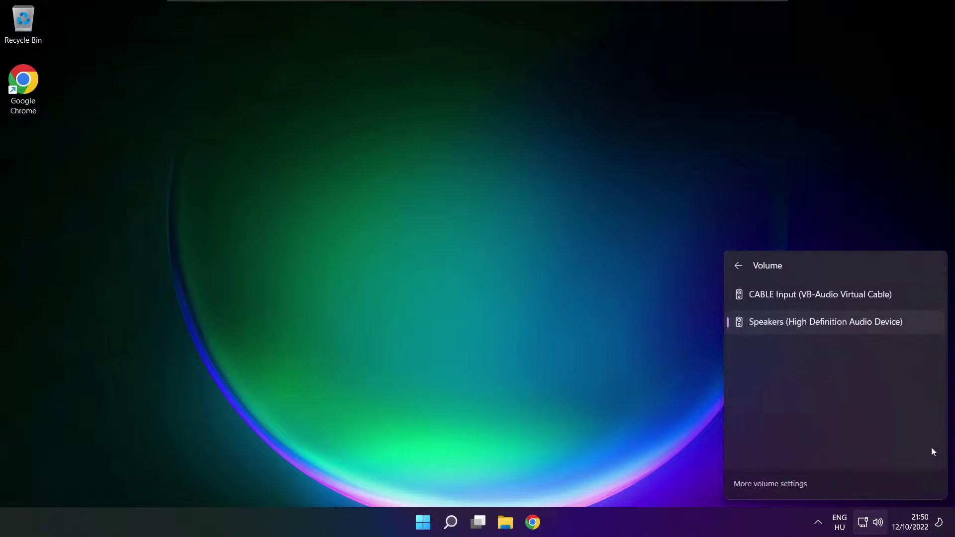
pyautogui.click(770, 484)
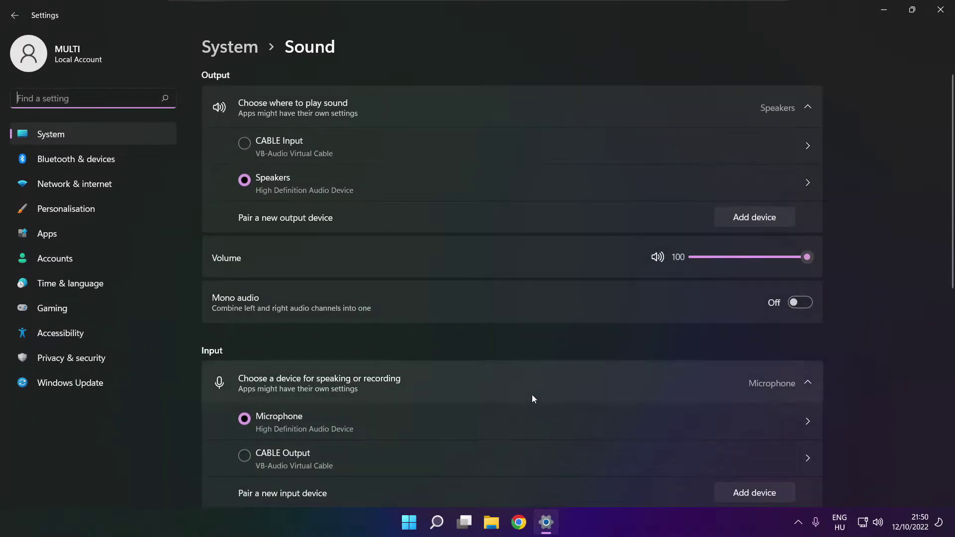
pyautogui.click(255, 181)
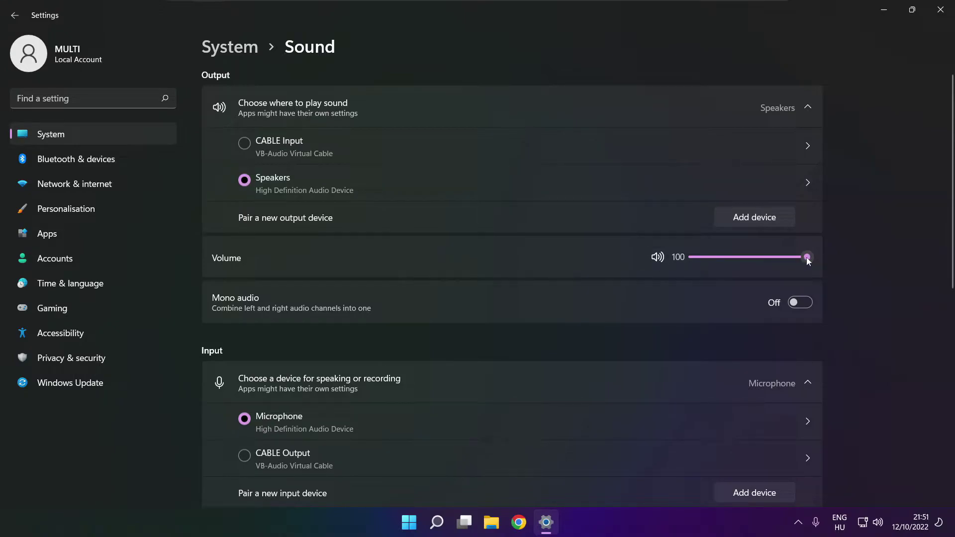
pyautogui.moveTo(807, 258)
pyautogui.mouseDown()
pyautogui.moveTo(738, 258)
pyautogui.moveTo(822, 262)
pyautogui.mouseUp()
pyautogui.moveTo(951, 253); pyautogui.dragTo(949, 416)
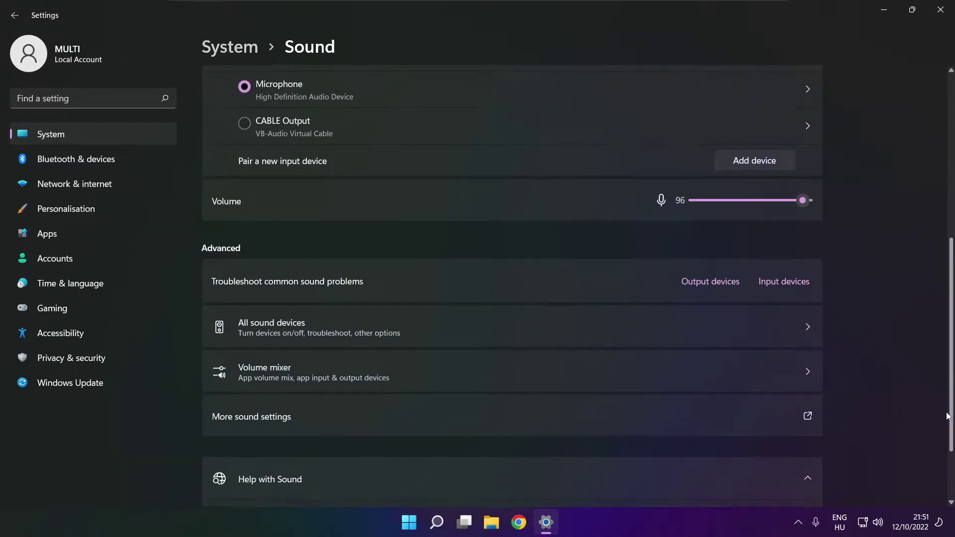
# Step: Disable the CABLE Input playback device in the classic Sound panel, then right-click Speakers
pyautogui.click(393, 423)
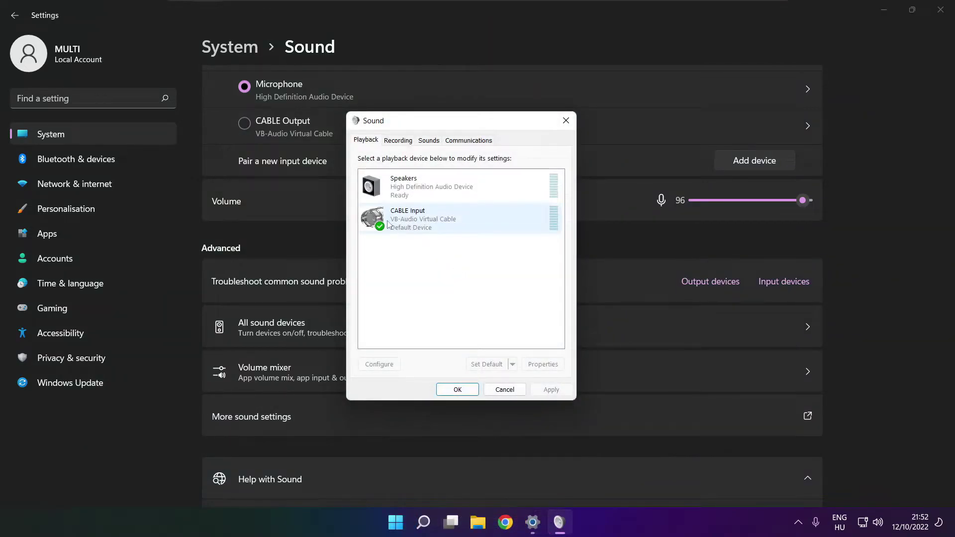
pyautogui.click(485, 230)
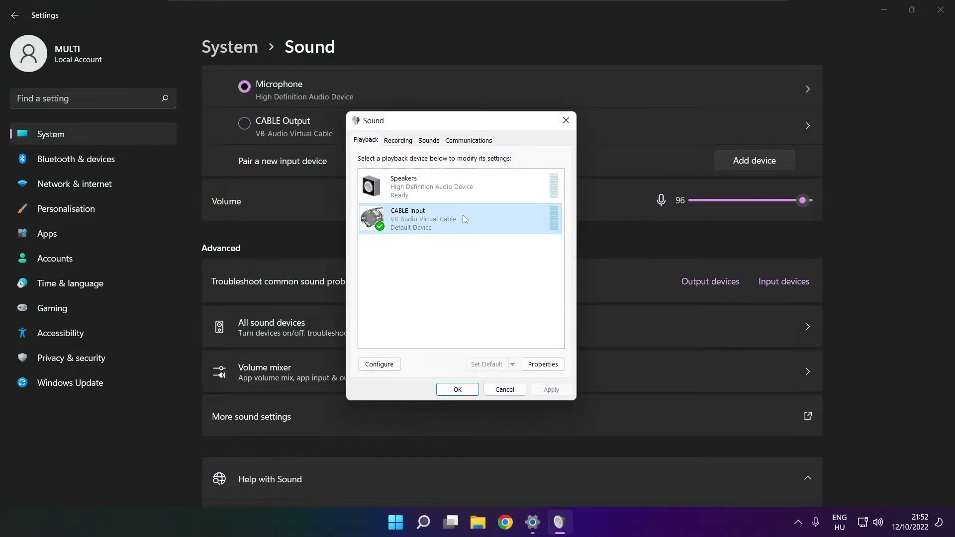
pyautogui.rightClick(505, 218)
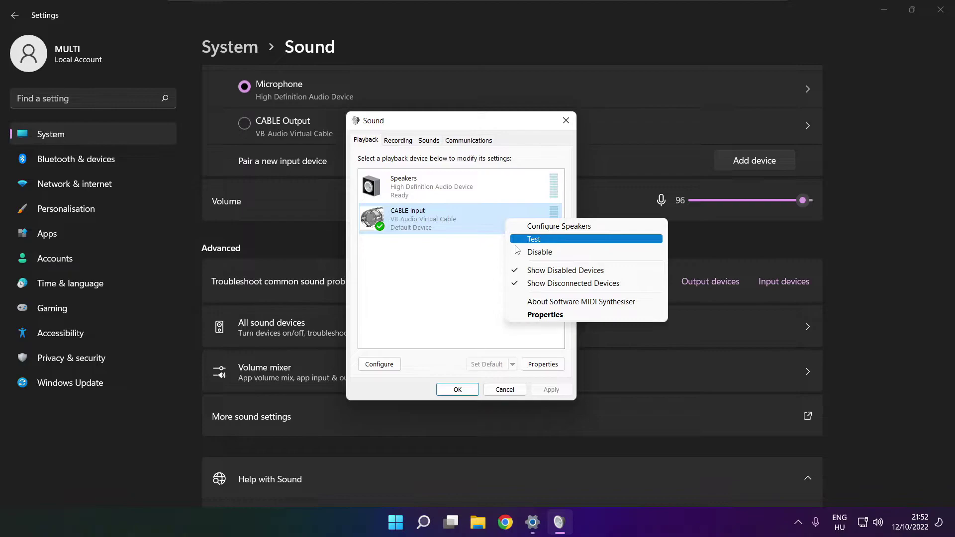
pyautogui.click(540, 252)
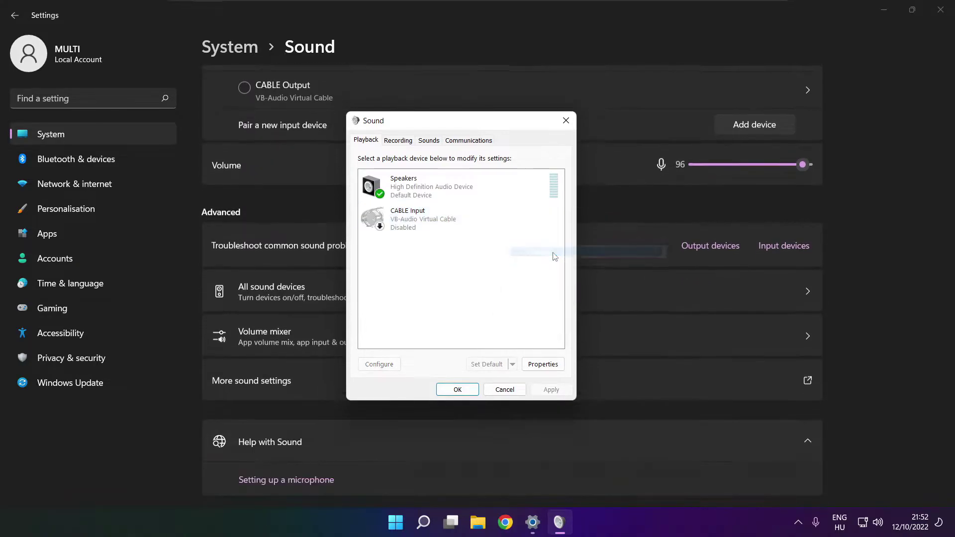
pyautogui.click(443, 195)
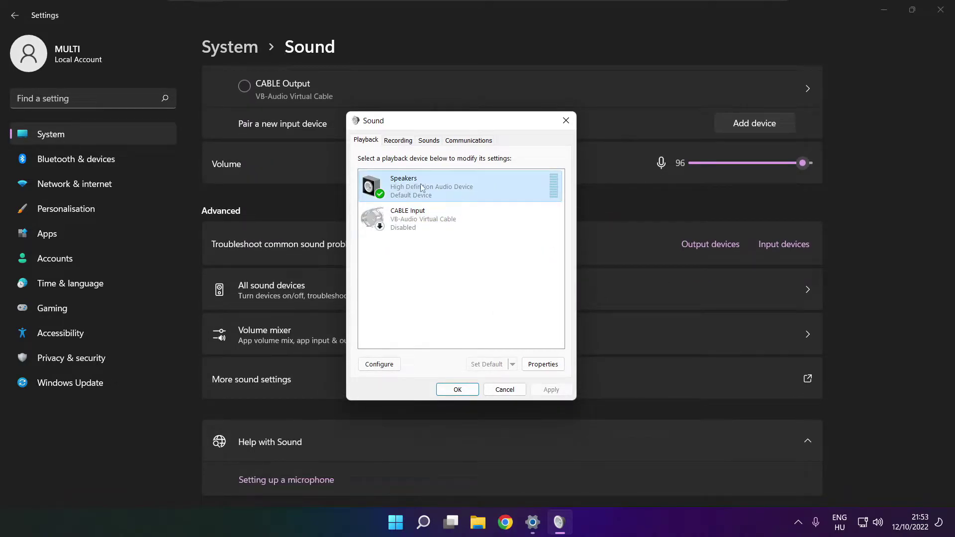
pyautogui.rightClick(462, 191)
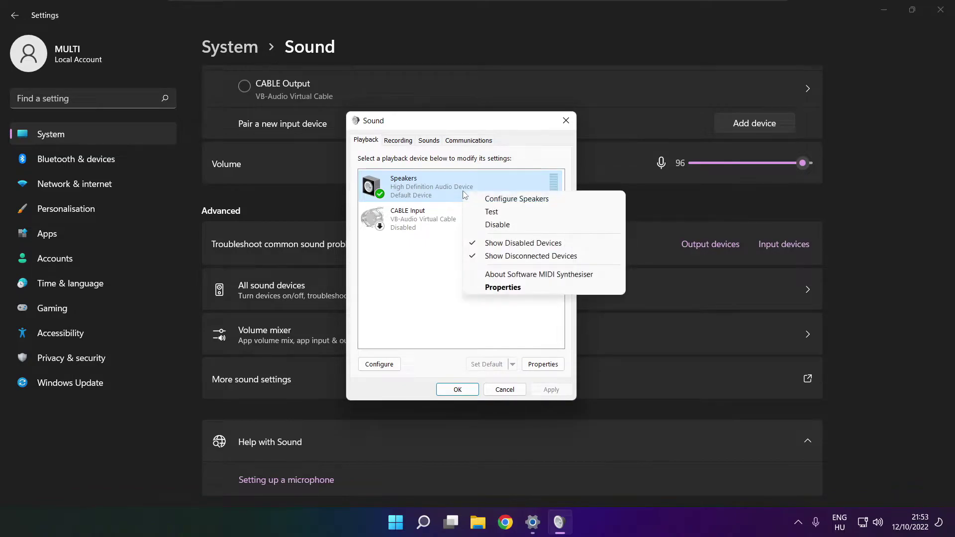
# Step: Set up Speakers as 7.1 Surround, keeping centre, subwoofer, side and rear speakers
pyautogui.click(527, 199)
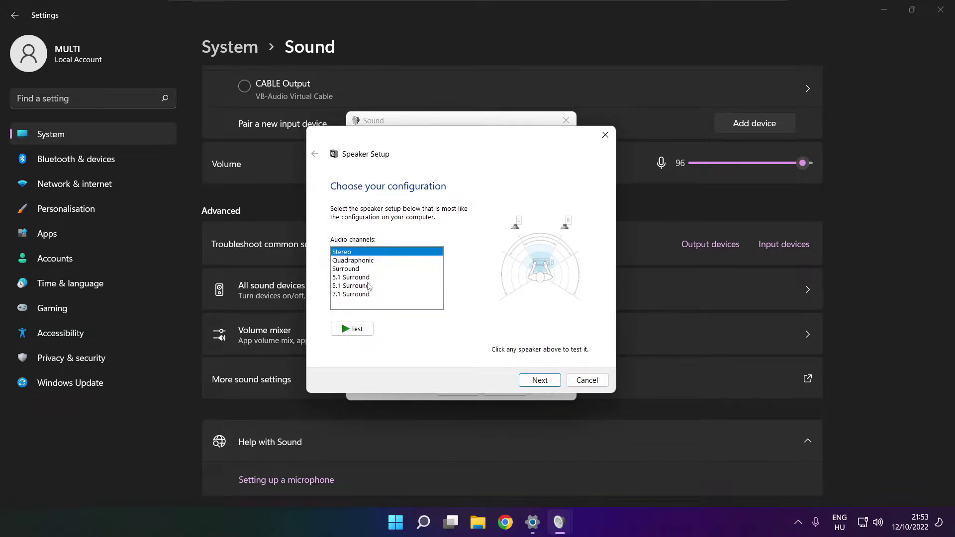
pyautogui.click(355, 295)
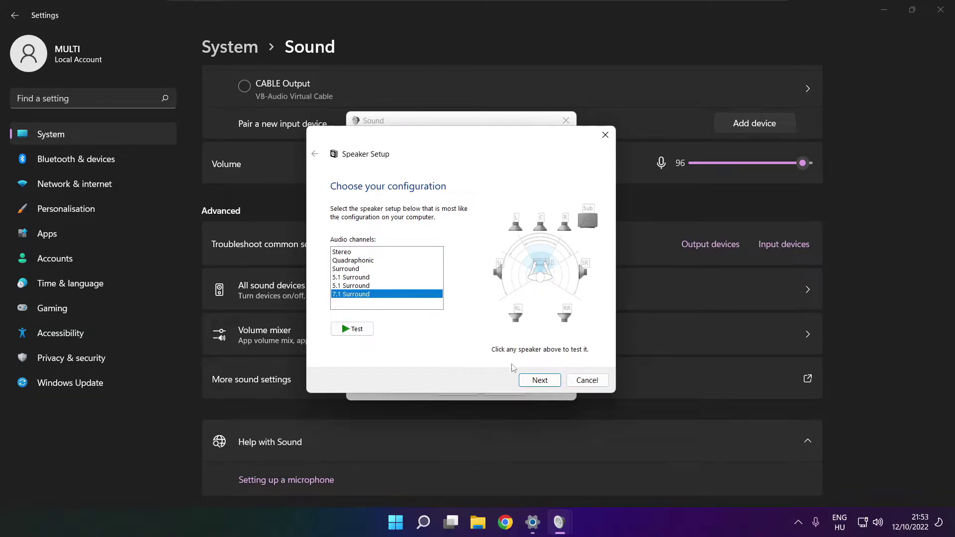
pyautogui.click(540, 381)
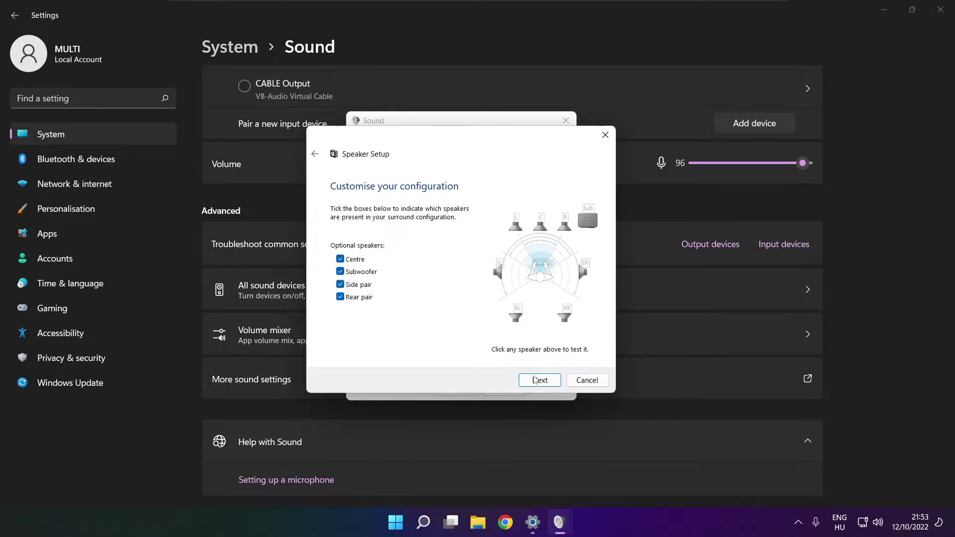
pyautogui.click(536, 381)
pyautogui.click(537, 382)
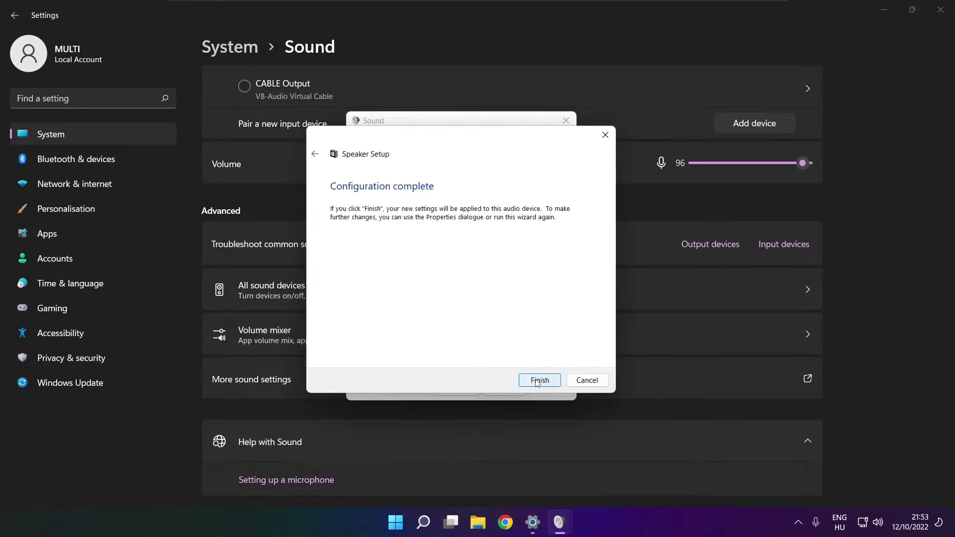
pyautogui.click(536, 381)
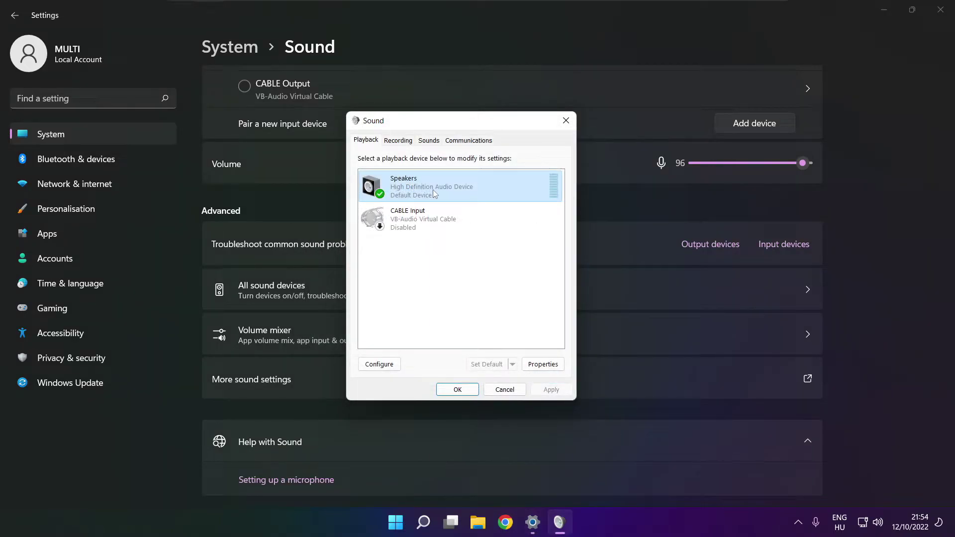
# Step: In Speakers Properties, tick Disable all enhancements and apply the change
pyautogui.click(543, 364)
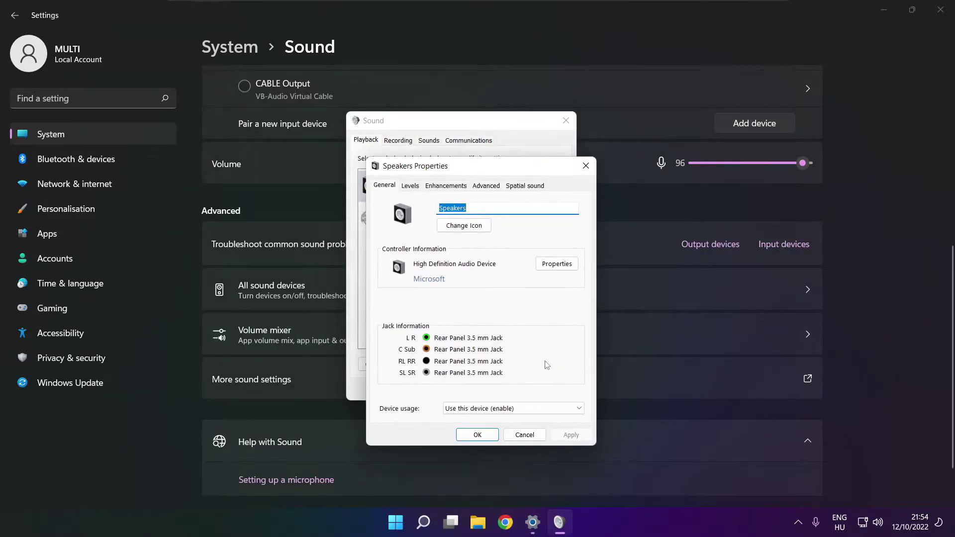
pyautogui.moveTo(447, 174); pyautogui.dragTo(429, 144)
pyautogui.click(396, 156)
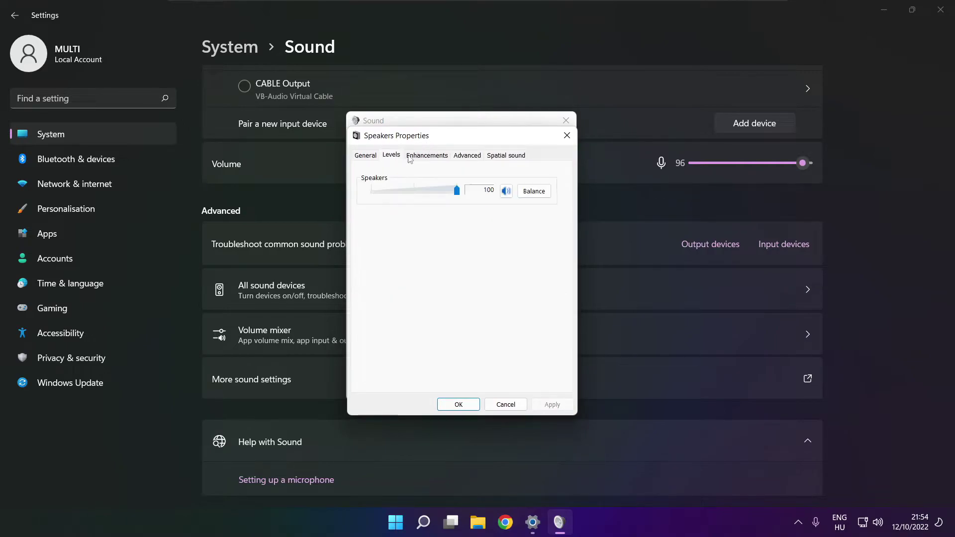
pyautogui.click(410, 156)
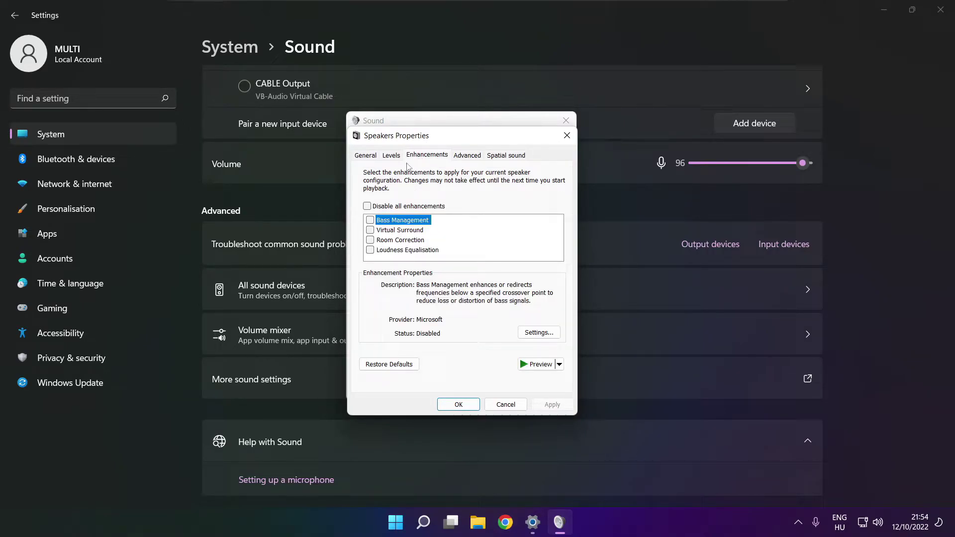
pyautogui.click(367, 206)
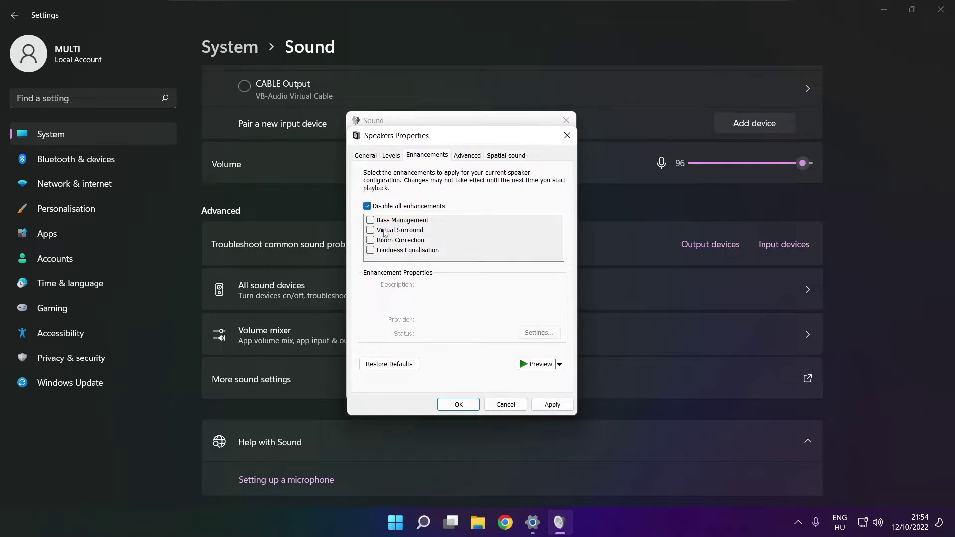
pyautogui.click(552, 405)
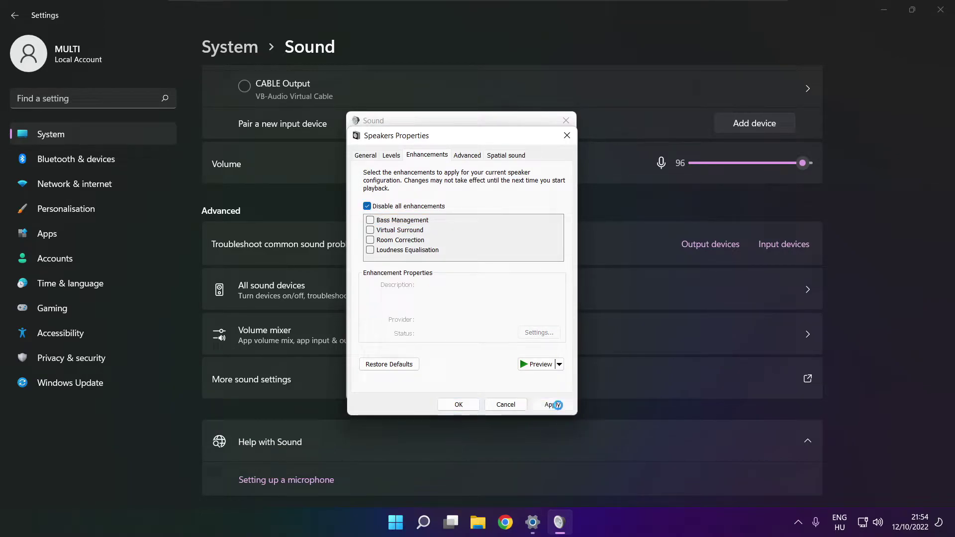
pyautogui.click(463, 158)
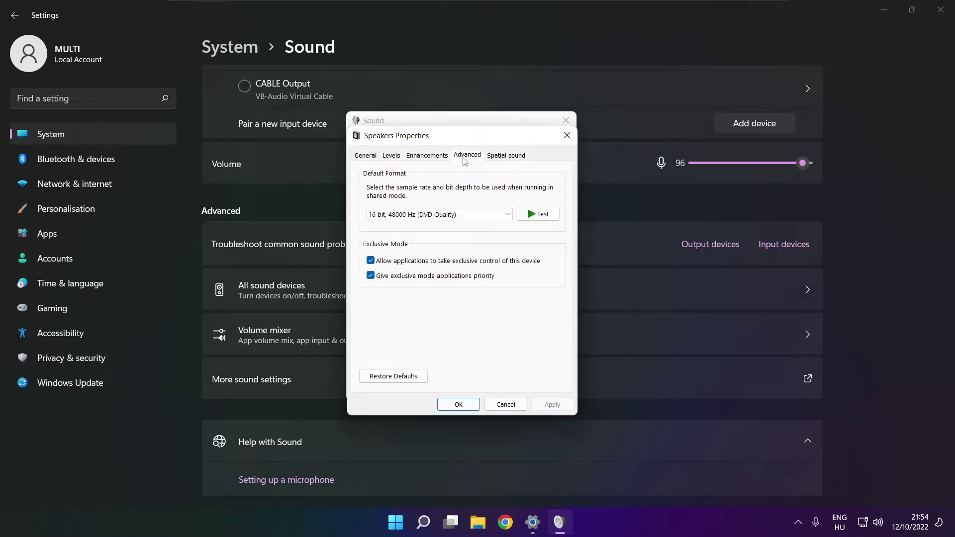
# Step: Keep the 16 bit, 48000 Hz (DVD Quality) format and close both sound dialogs with OK
pyautogui.click(507, 216)
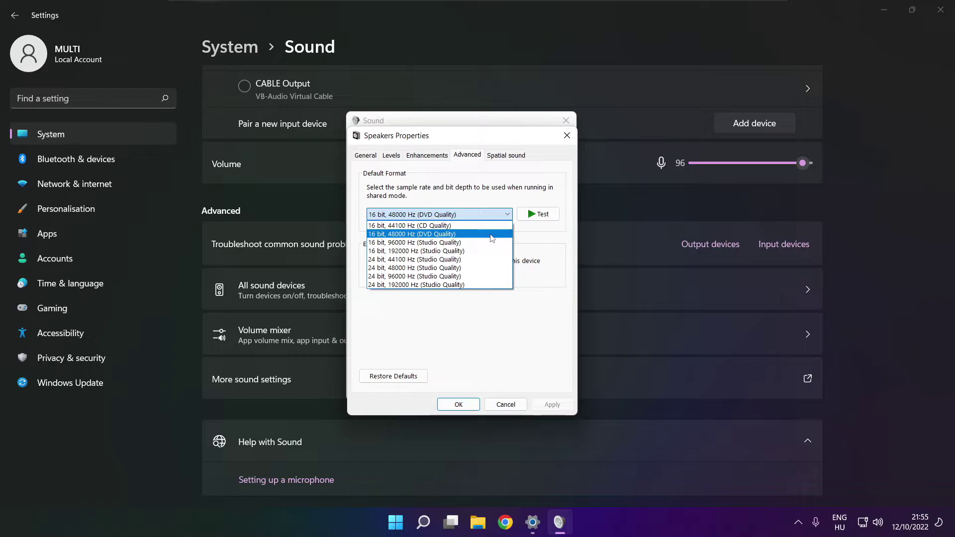
pyautogui.click(492, 233)
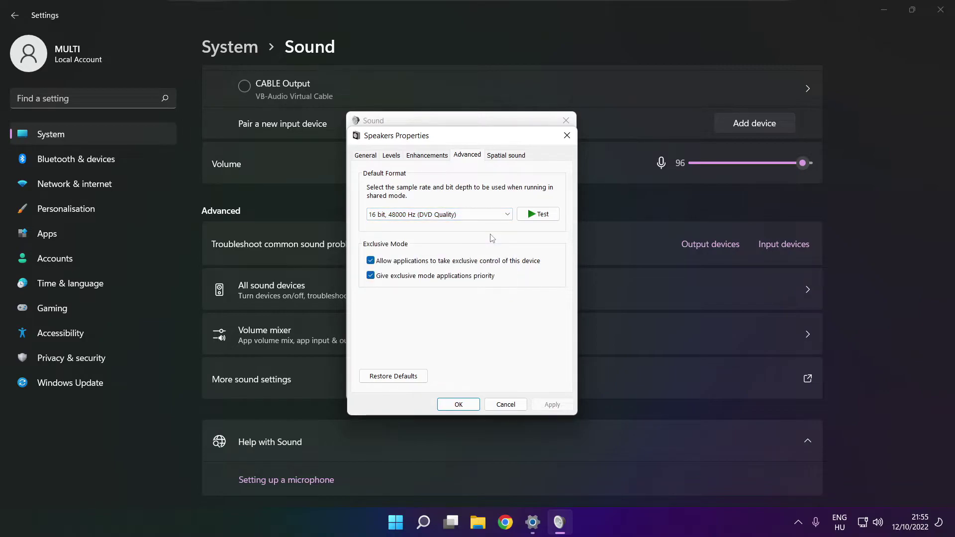
pyautogui.click(459, 403)
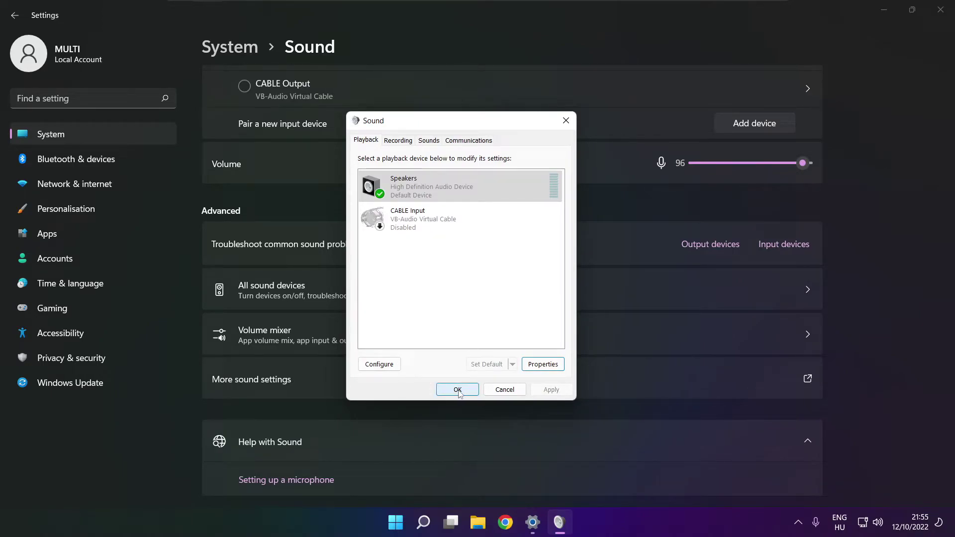
pyautogui.click(458, 390)
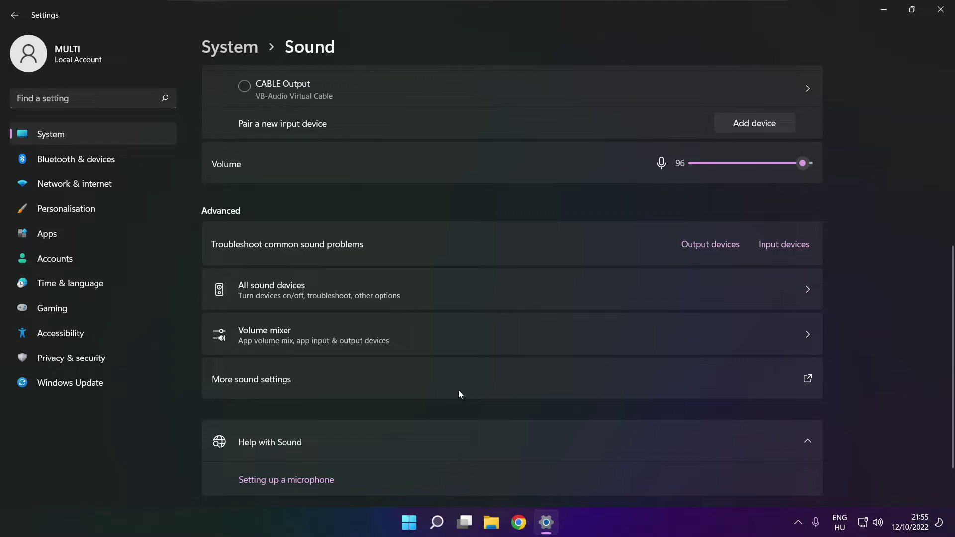
# Step: Close Settings and bring up the Start menu's power options to restart
pyautogui.click(938, 25)
pyautogui.click(423, 522)
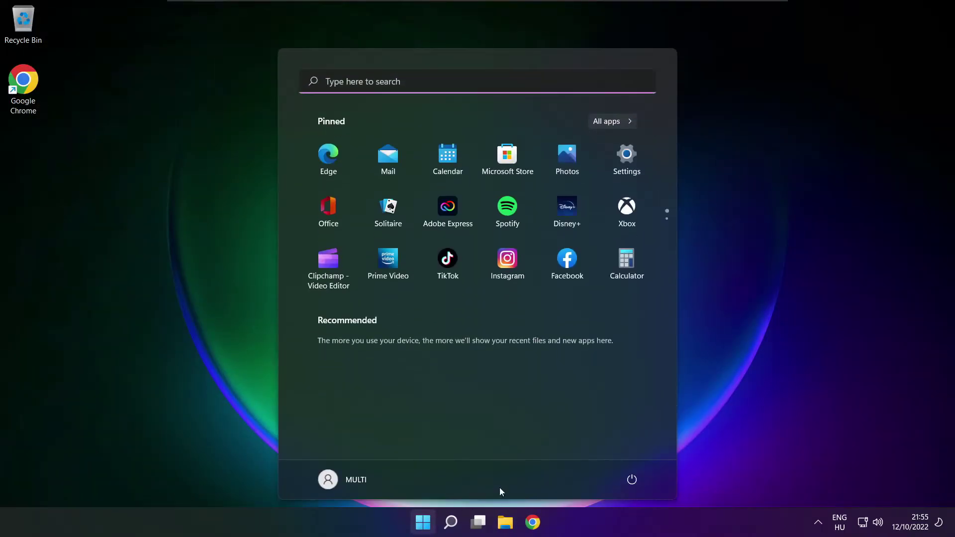
pyautogui.click(631, 479)
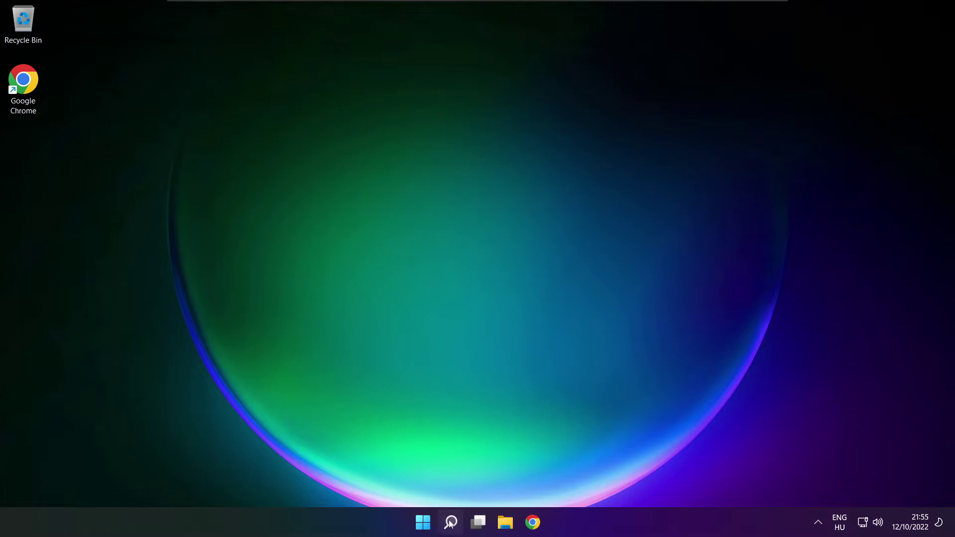
# Step: Search Windows for 'device manager'
pyautogui.click(451, 523)
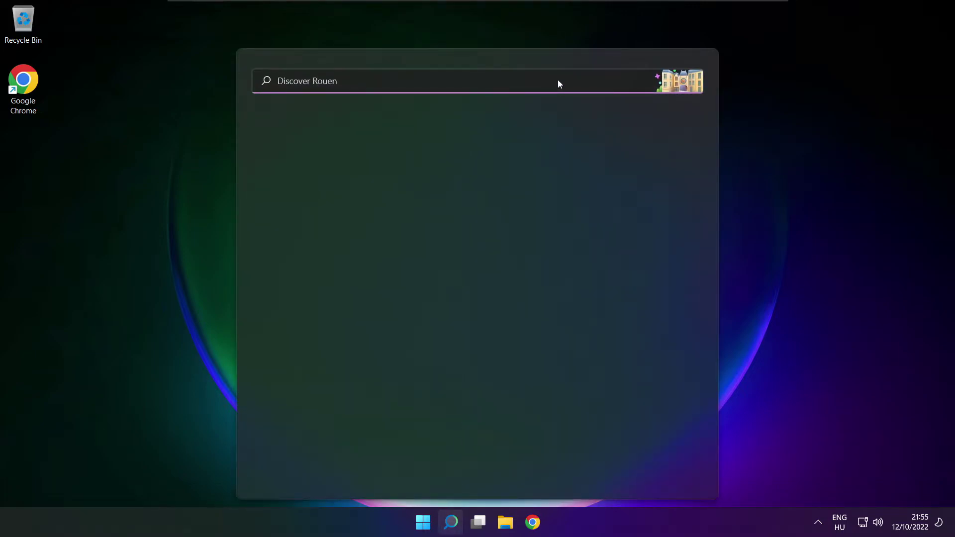
pyautogui.write('dev')
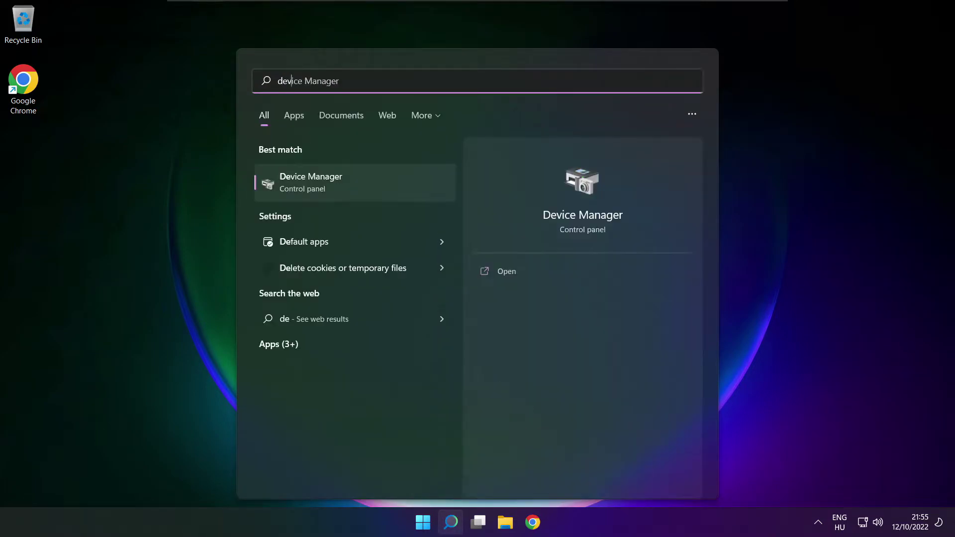
pyautogui.write('ice manager')
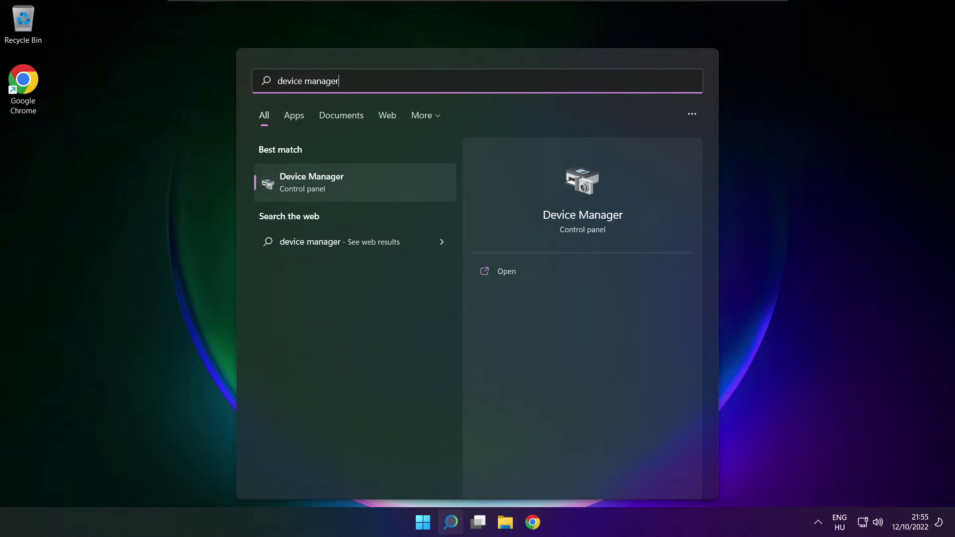
# Step: Launch Device Manager, expand Sound, video and game controllers, and right-click High Definition Audio Device
pyautogui.click(368, 184)
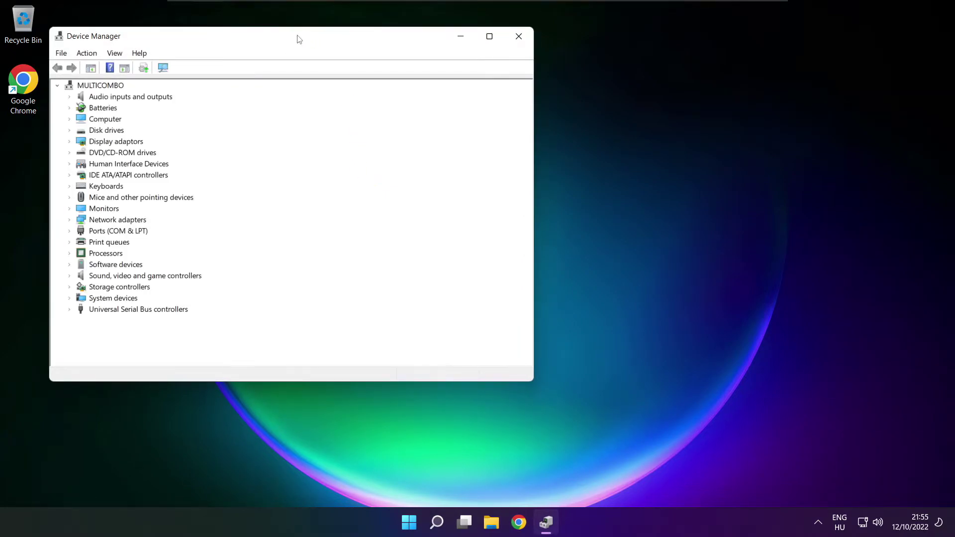
pyautogui.moveTo(298, 36); pyautogui.dragTo(501, 89)
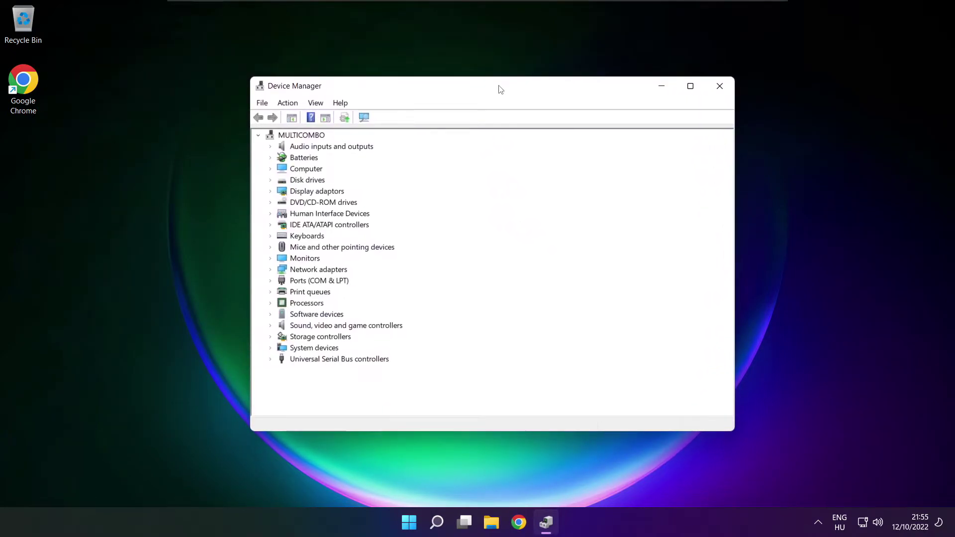
pyautogui.click(283, 326)
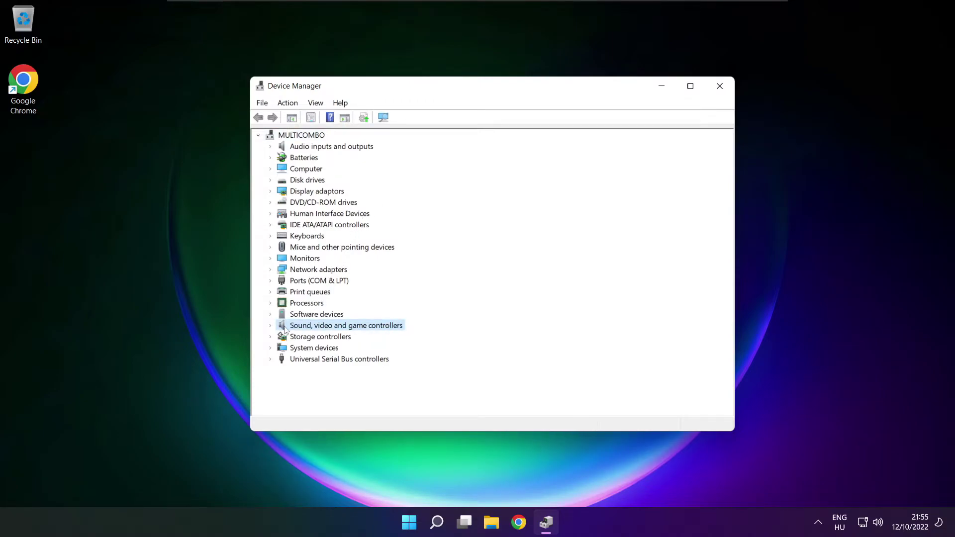
pyautogui.click(271, 326)
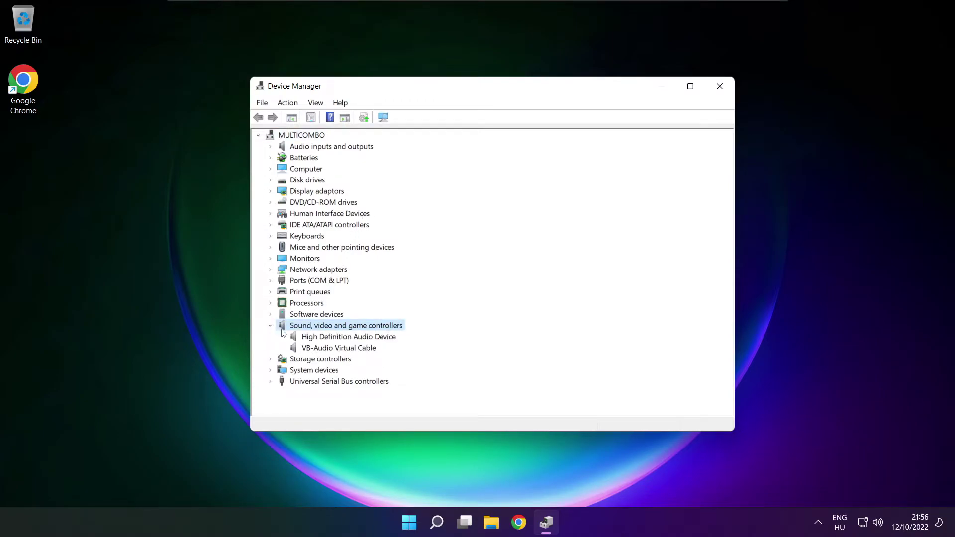
pyautogui.click(311, 337)
pyautogui.rightClick(341, 339)
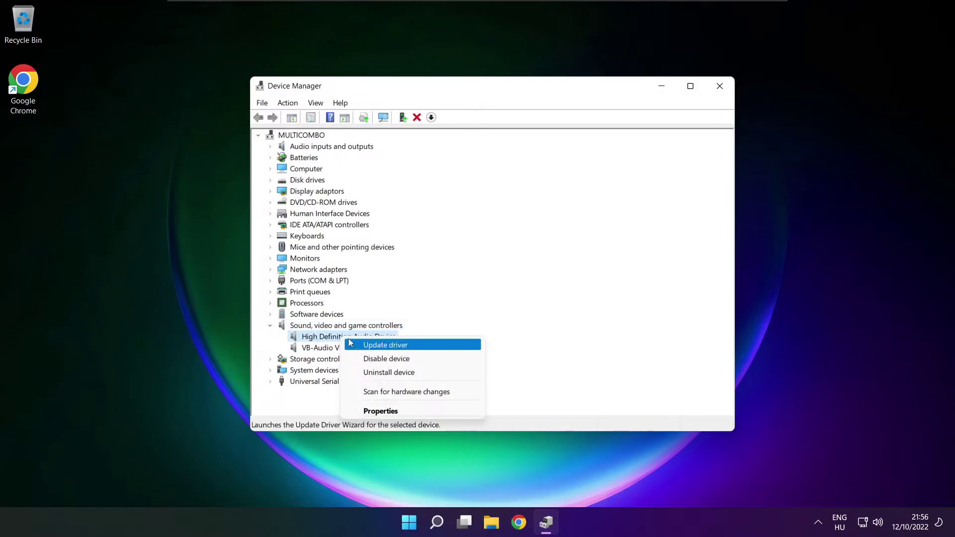
# Step: Reinstall the High Definition Audio Device driver, picking it from the drivers already on the computer
pyautogui.click(431, 347)
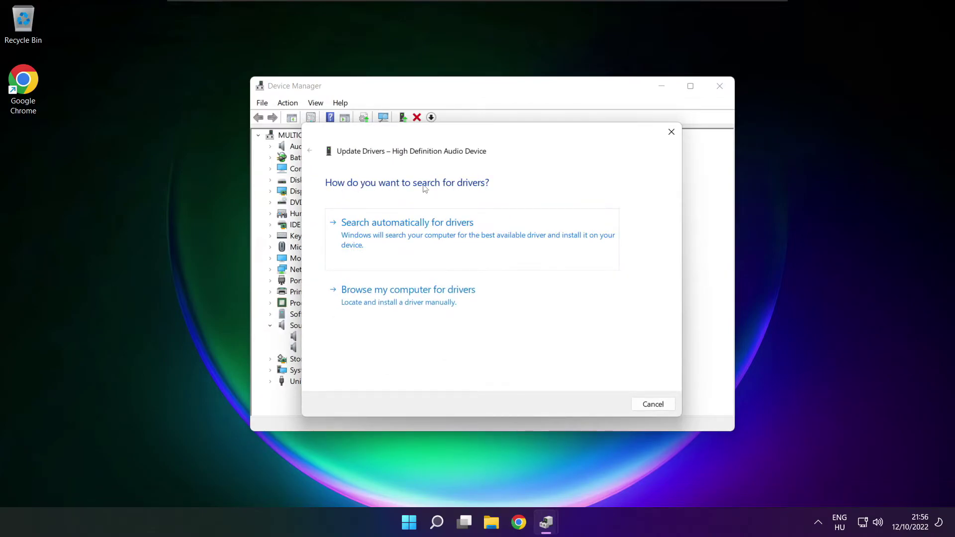
pyautogui.click(430, 302)
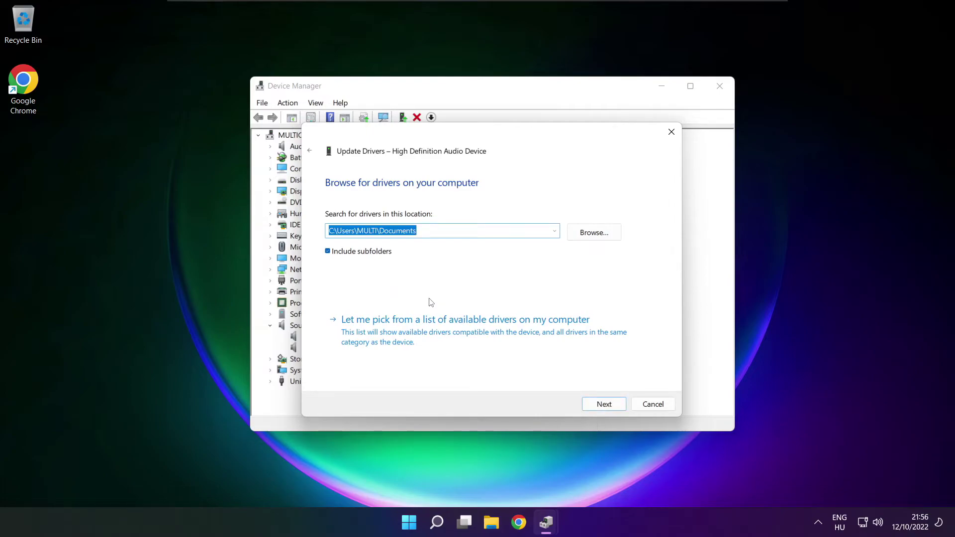
pyautogui.click(469, 339)
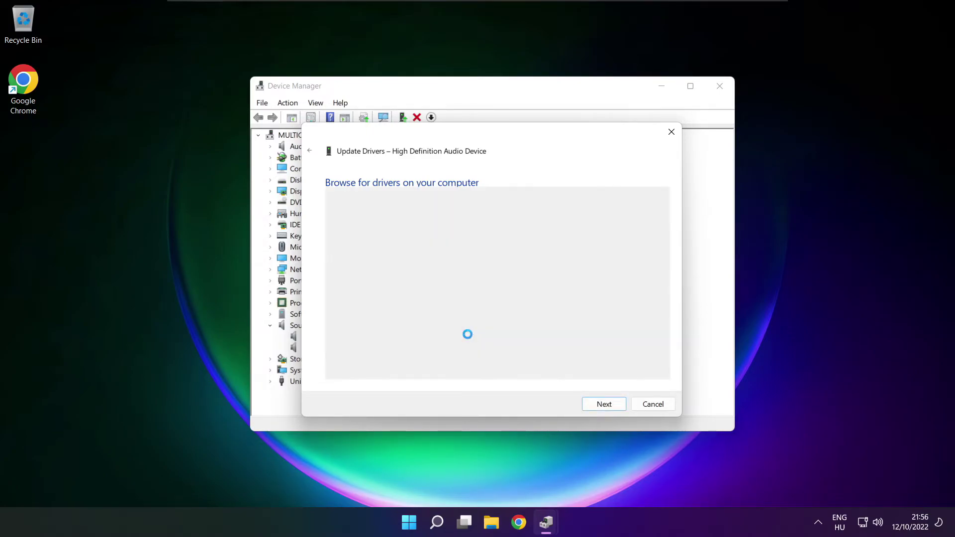
pyautogui.click(375, 294)
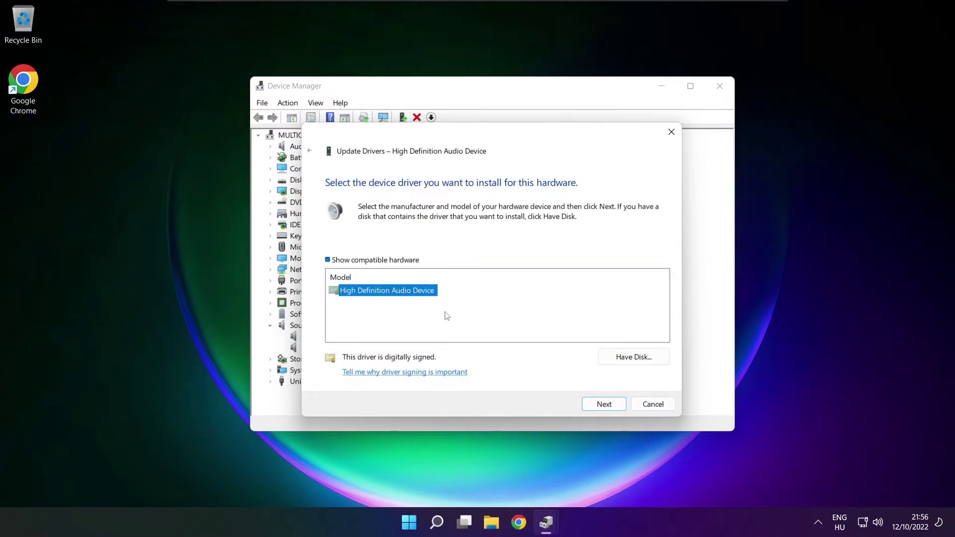
pyautogui.click(605, 406)
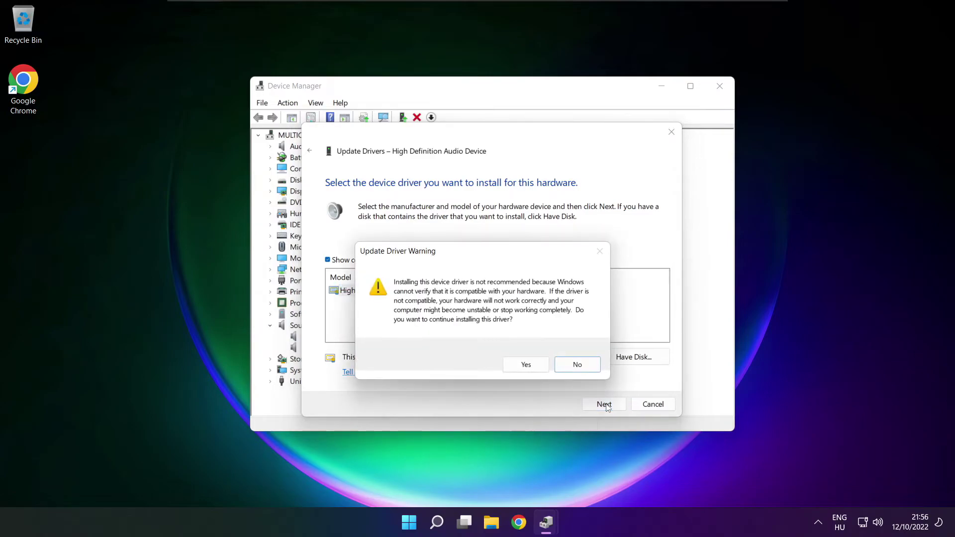
pyautogui.click(528, 365)
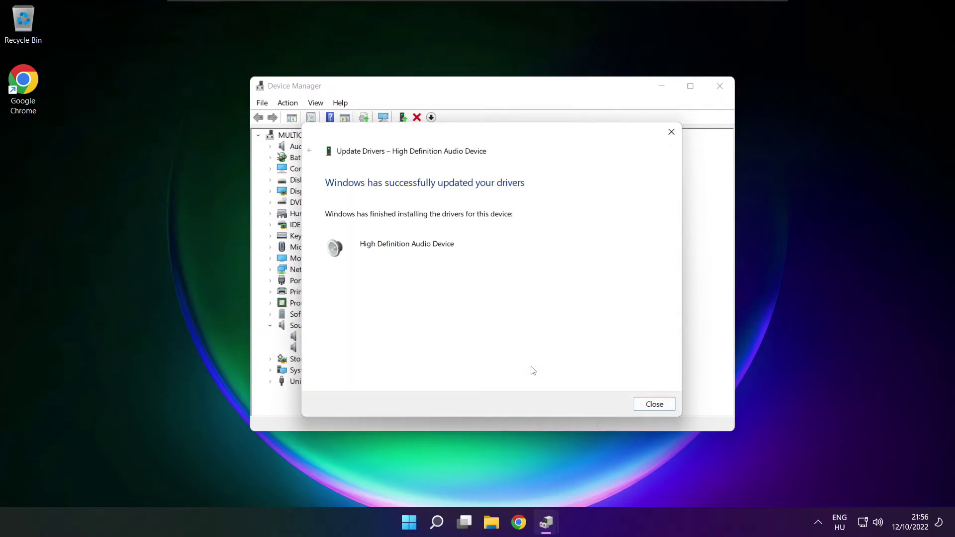
pyautogui.click(660, 408)
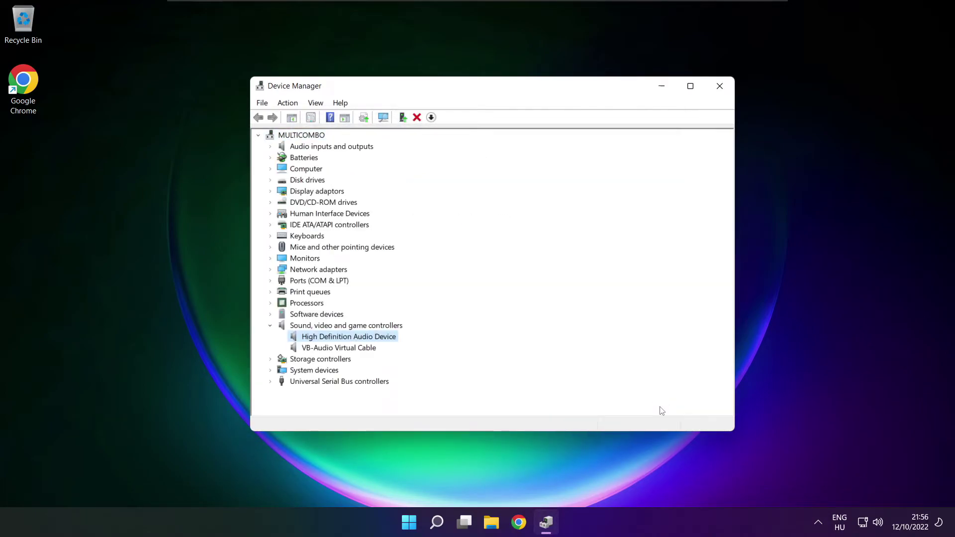
# Step: Close Device Manager and restart the computer from the Start menu's power options
pyautogui.click(721, 85)
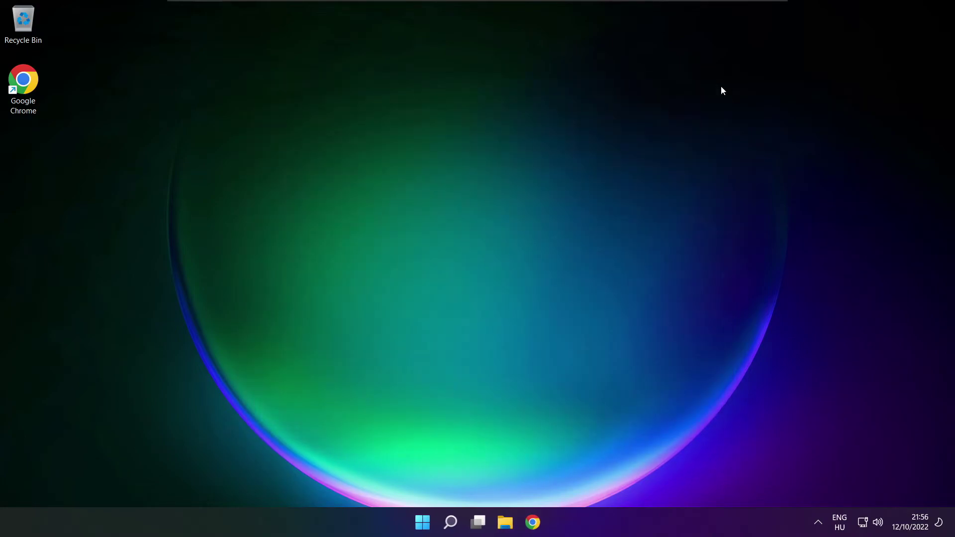
pyautogui.click(422, 522)
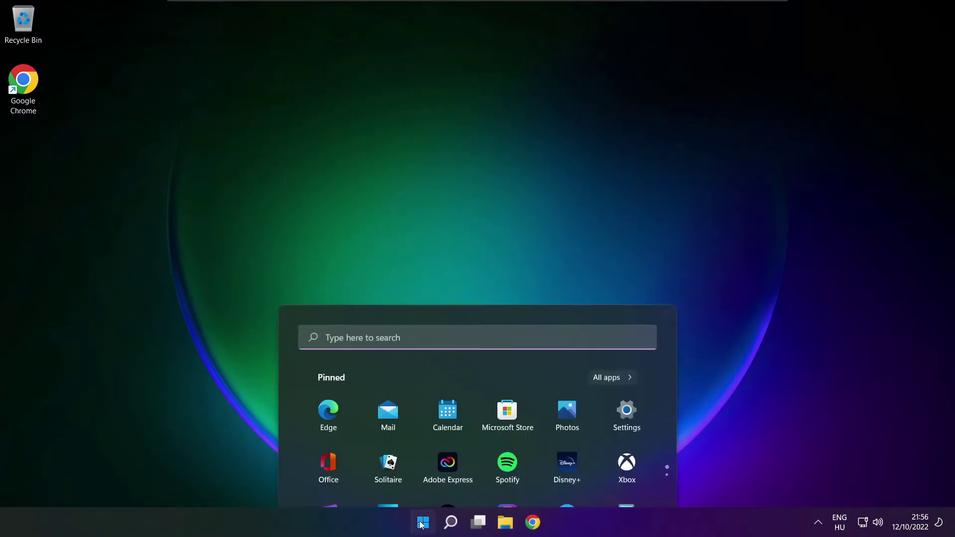
pyautogui.click(632, 479)
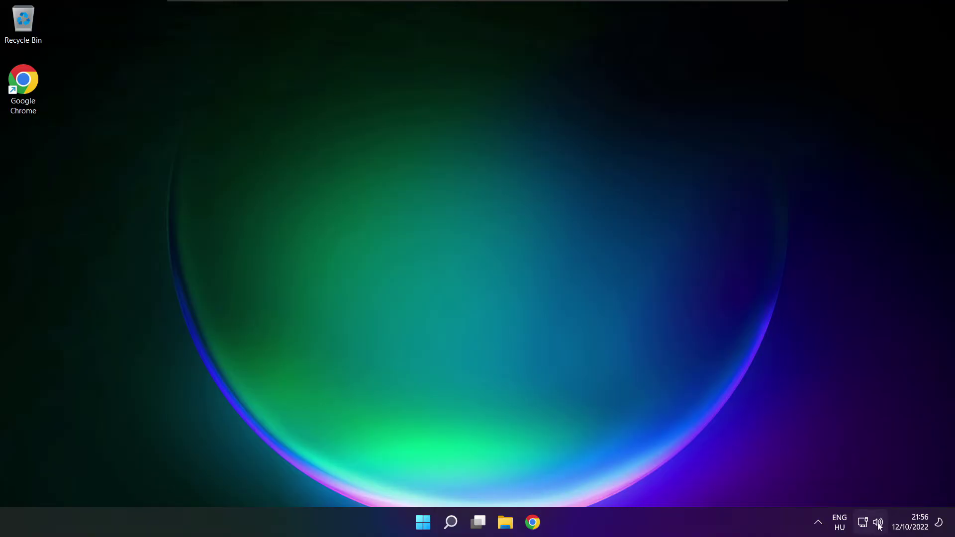
# Step: Open Sound settings from the system tray volume icon's right-click menu
pyautogui.rightClick(878, 522)
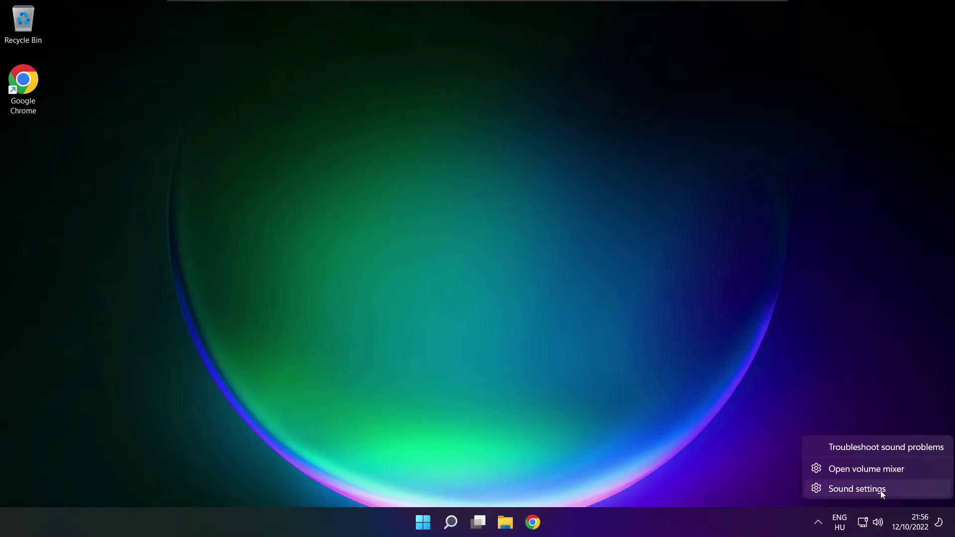
pyautogui.click(892, 489)
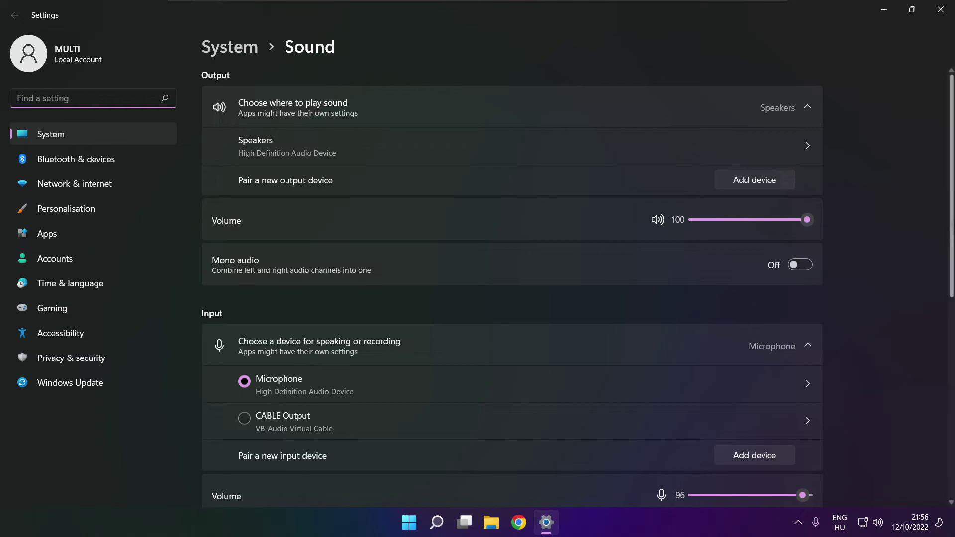
# Step: Run the Troubleshoot common sound problems tool for Output devices under Advanced
pyautogui.scroll(-5, 512, 283)
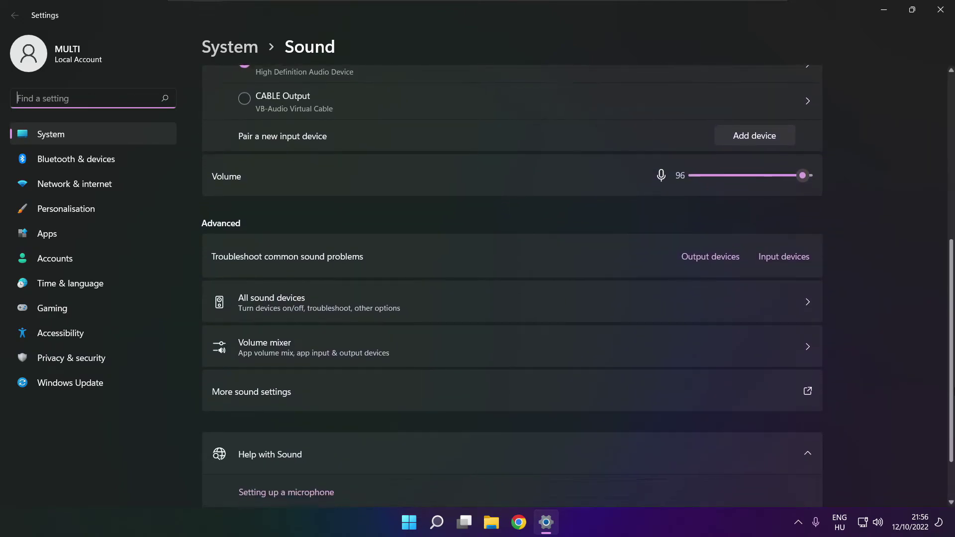
pyautogui.scroll(-1, 513, 283)
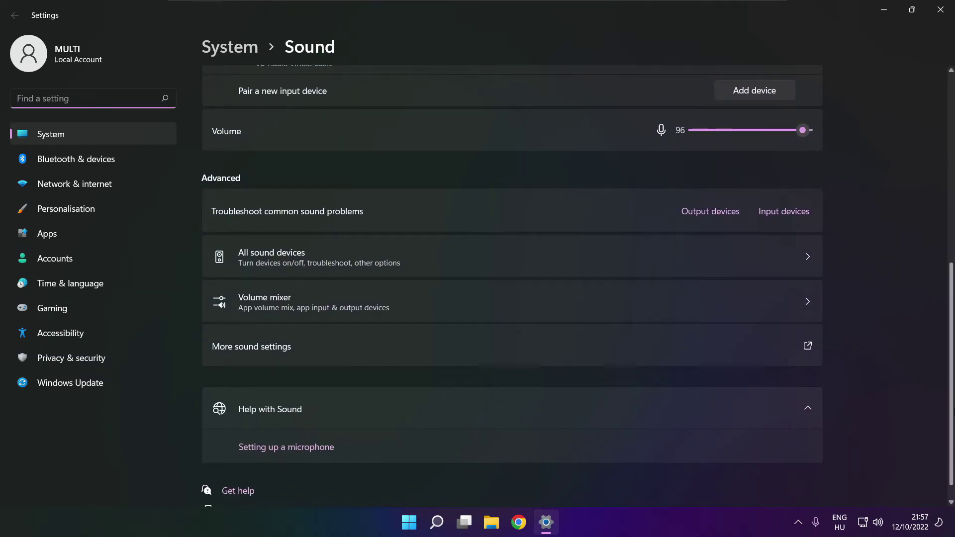
pyautogui.scroll(-1, 513, 283)
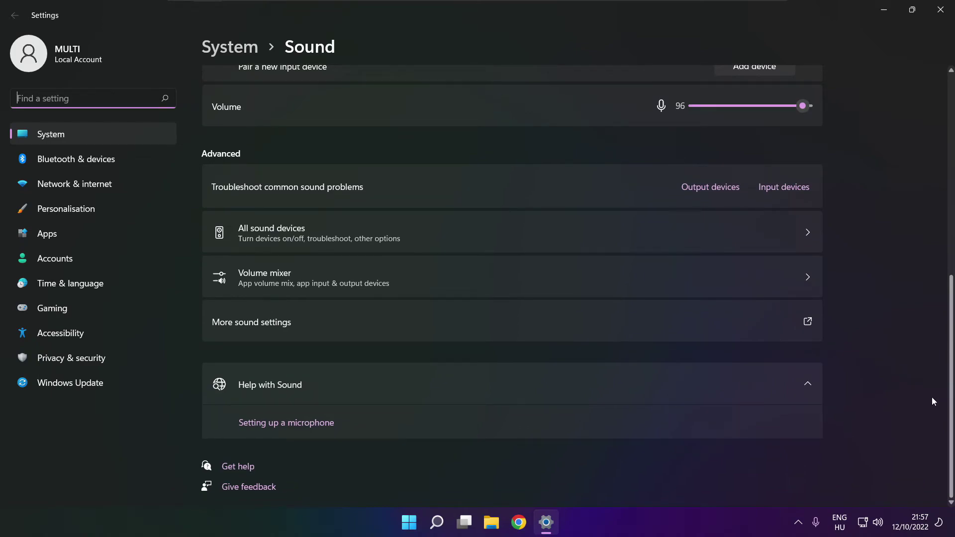
pyautogui.click(715, 193)
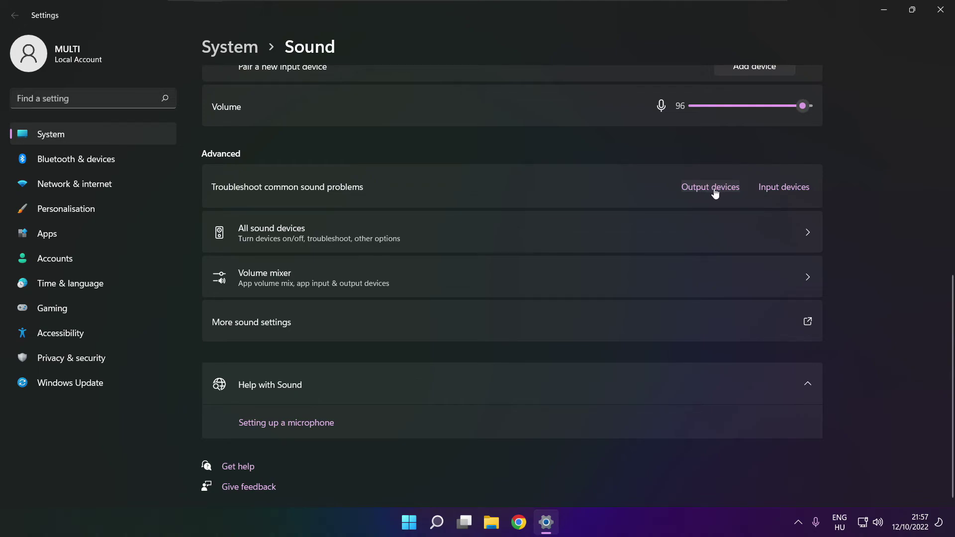